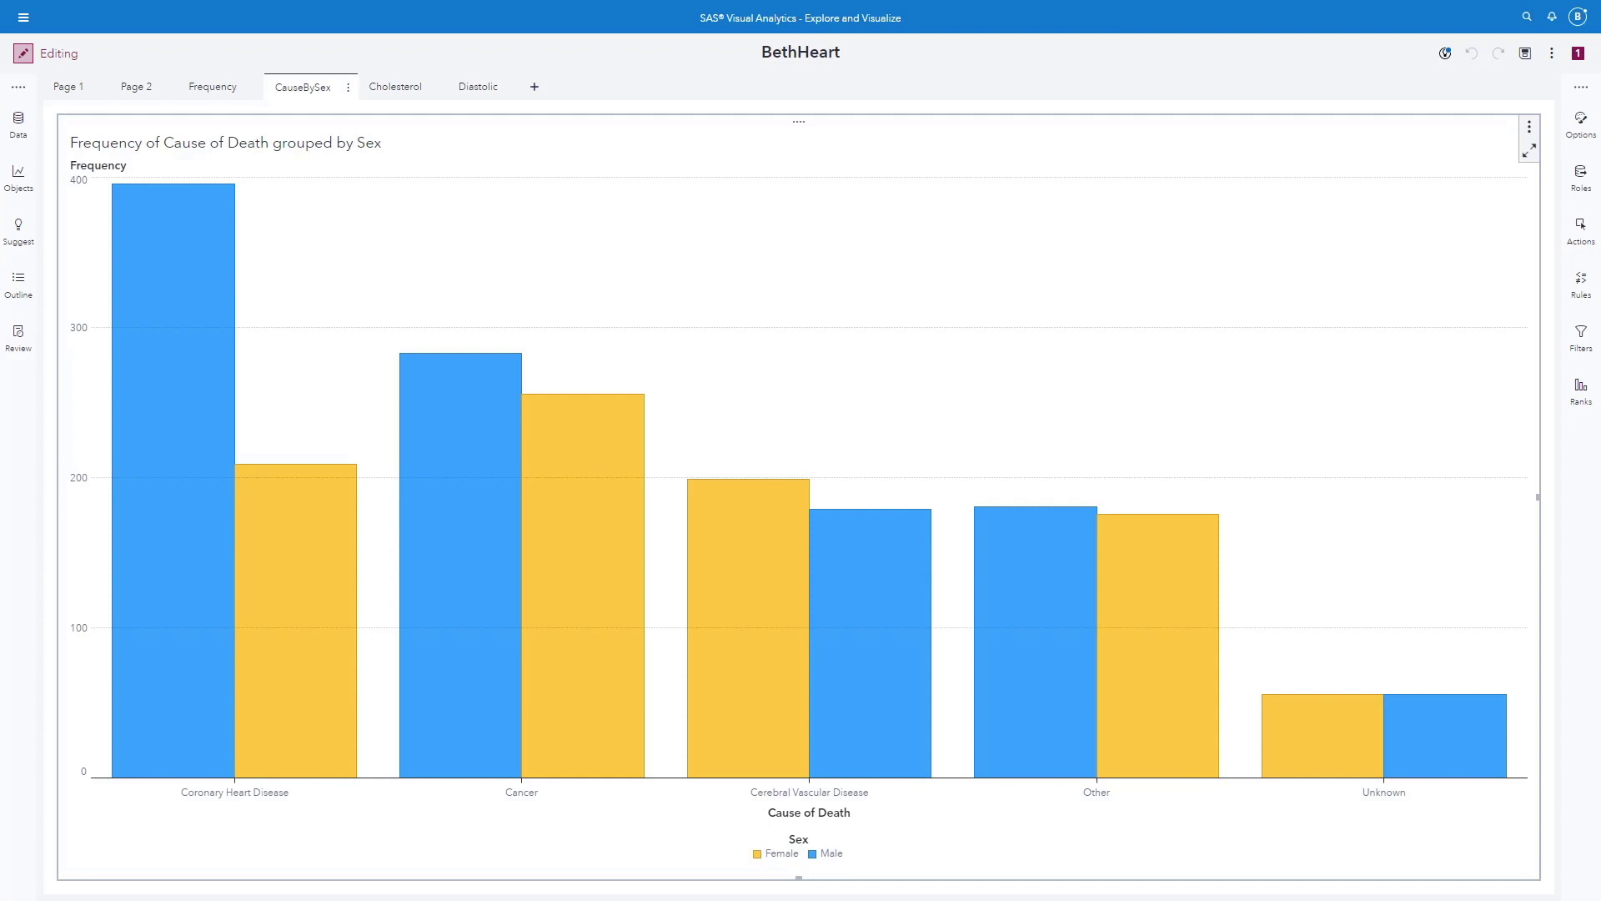
- Show the Cholesterol page with cholesterol by cause of death grouped by sex
{"action": "left_click", "coordinate": [412, 88]}
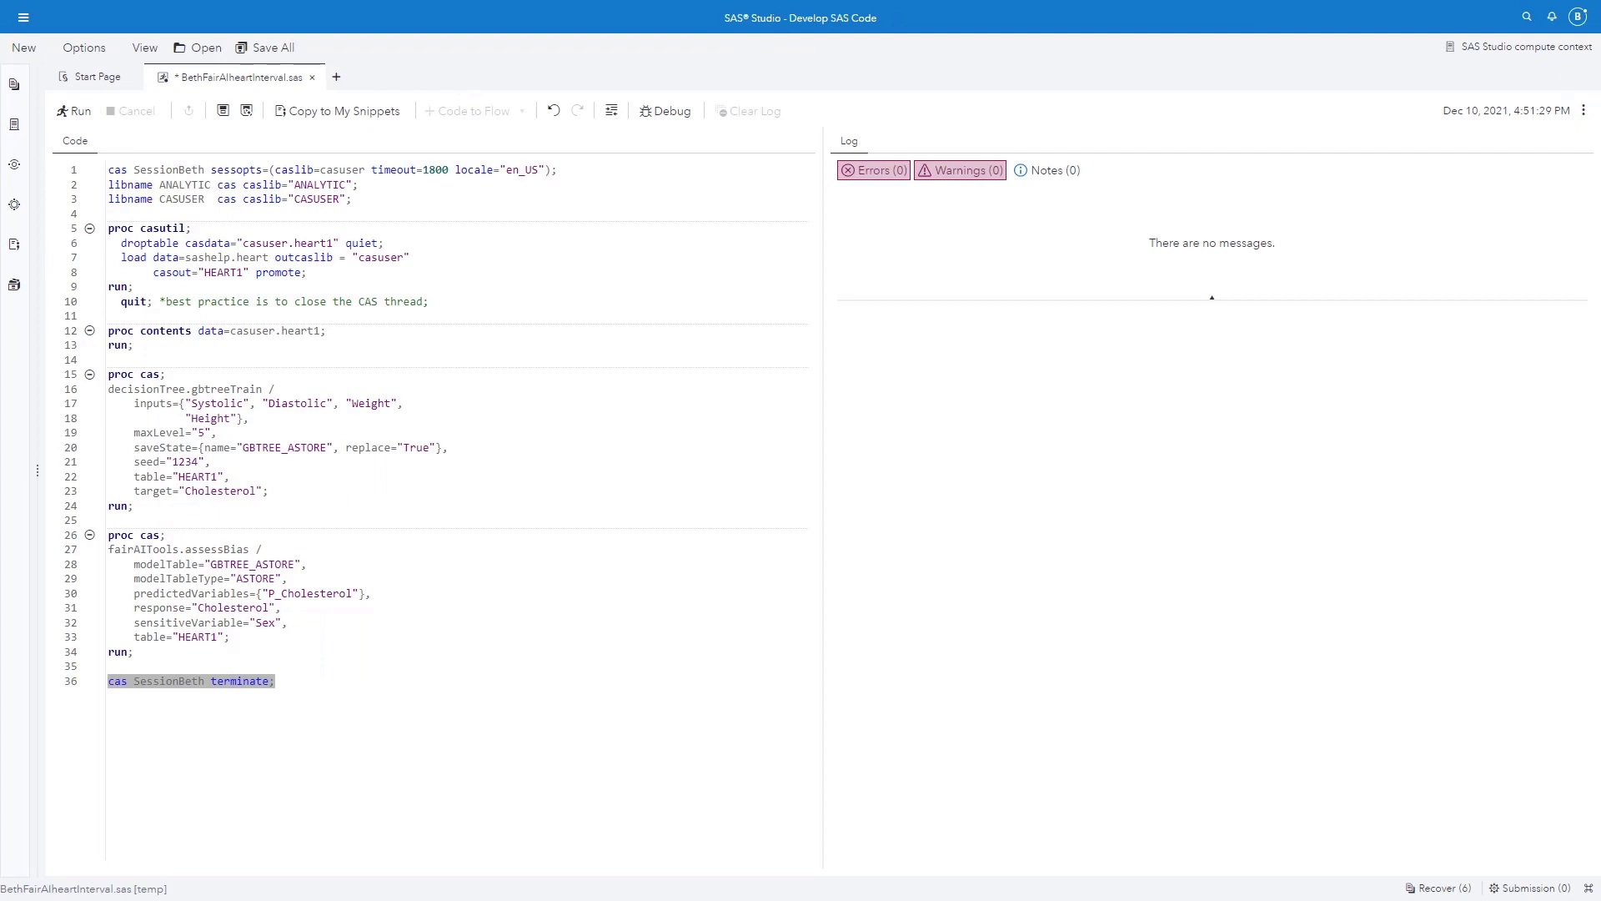
- Run lines 1–3 to start CAS session SESSIONBETH and assign ANALYTIC and CASUSER librefs
{"action": "left_click_drag", "start_coordinate": [360, 199], "coordinate": [97, 169]}
{"action": "left_click", "coordinate": [78, 116]}
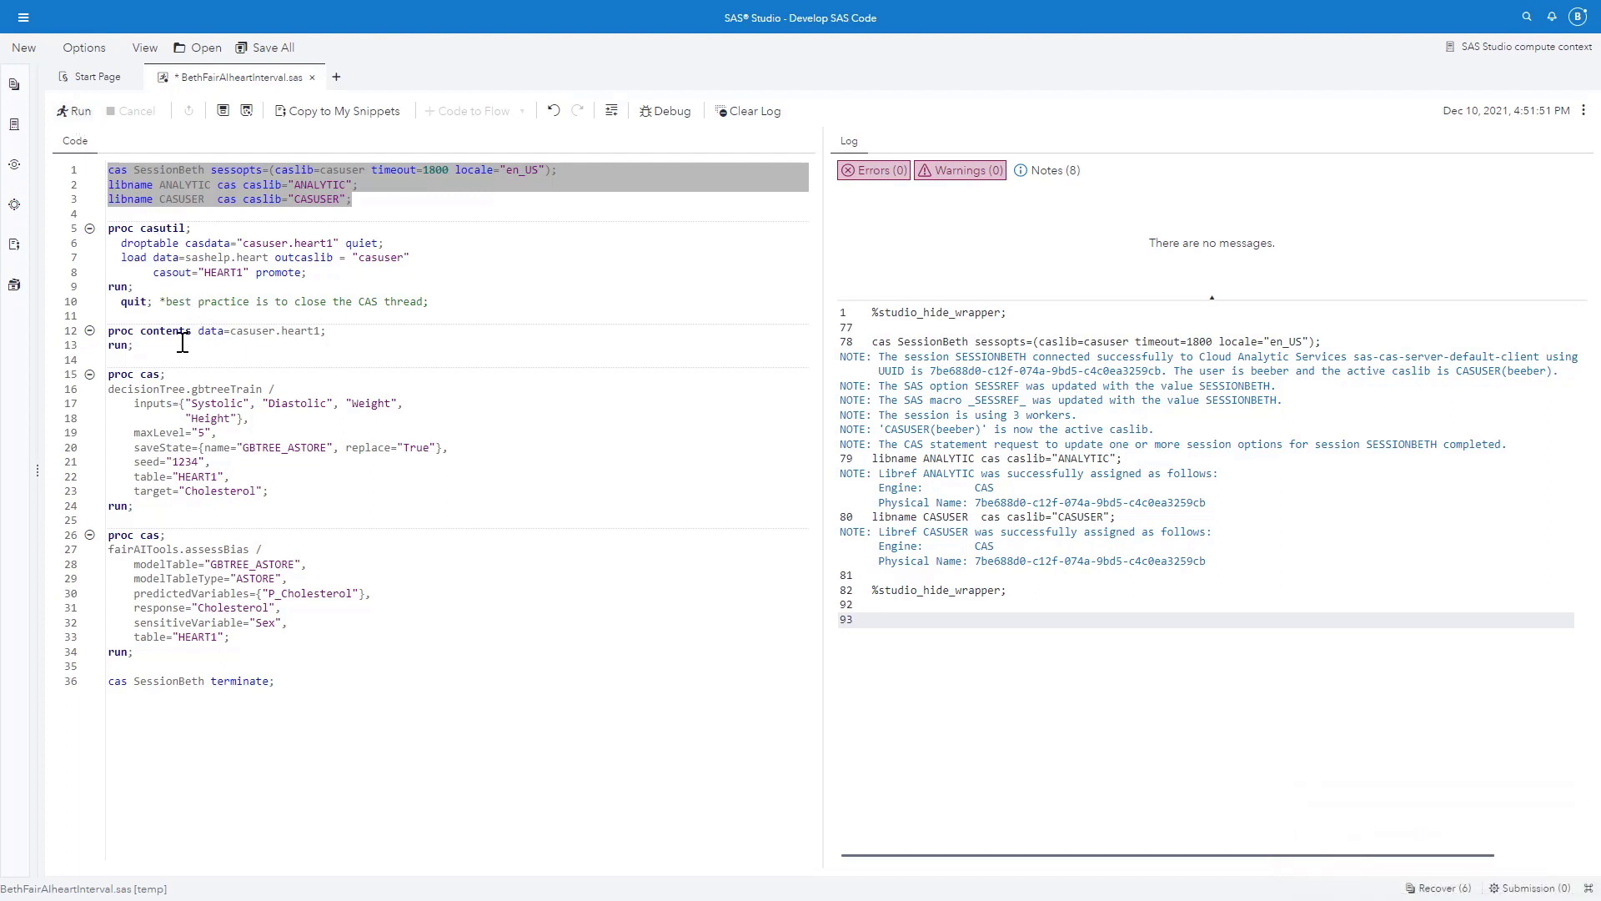
- Run the PROC CONTENTS step to list HEART1's 17 variables in CASUSER
{"action": "left_click_drag", "start_coordinate": [135, 345], "coordinate": [106, 328]}
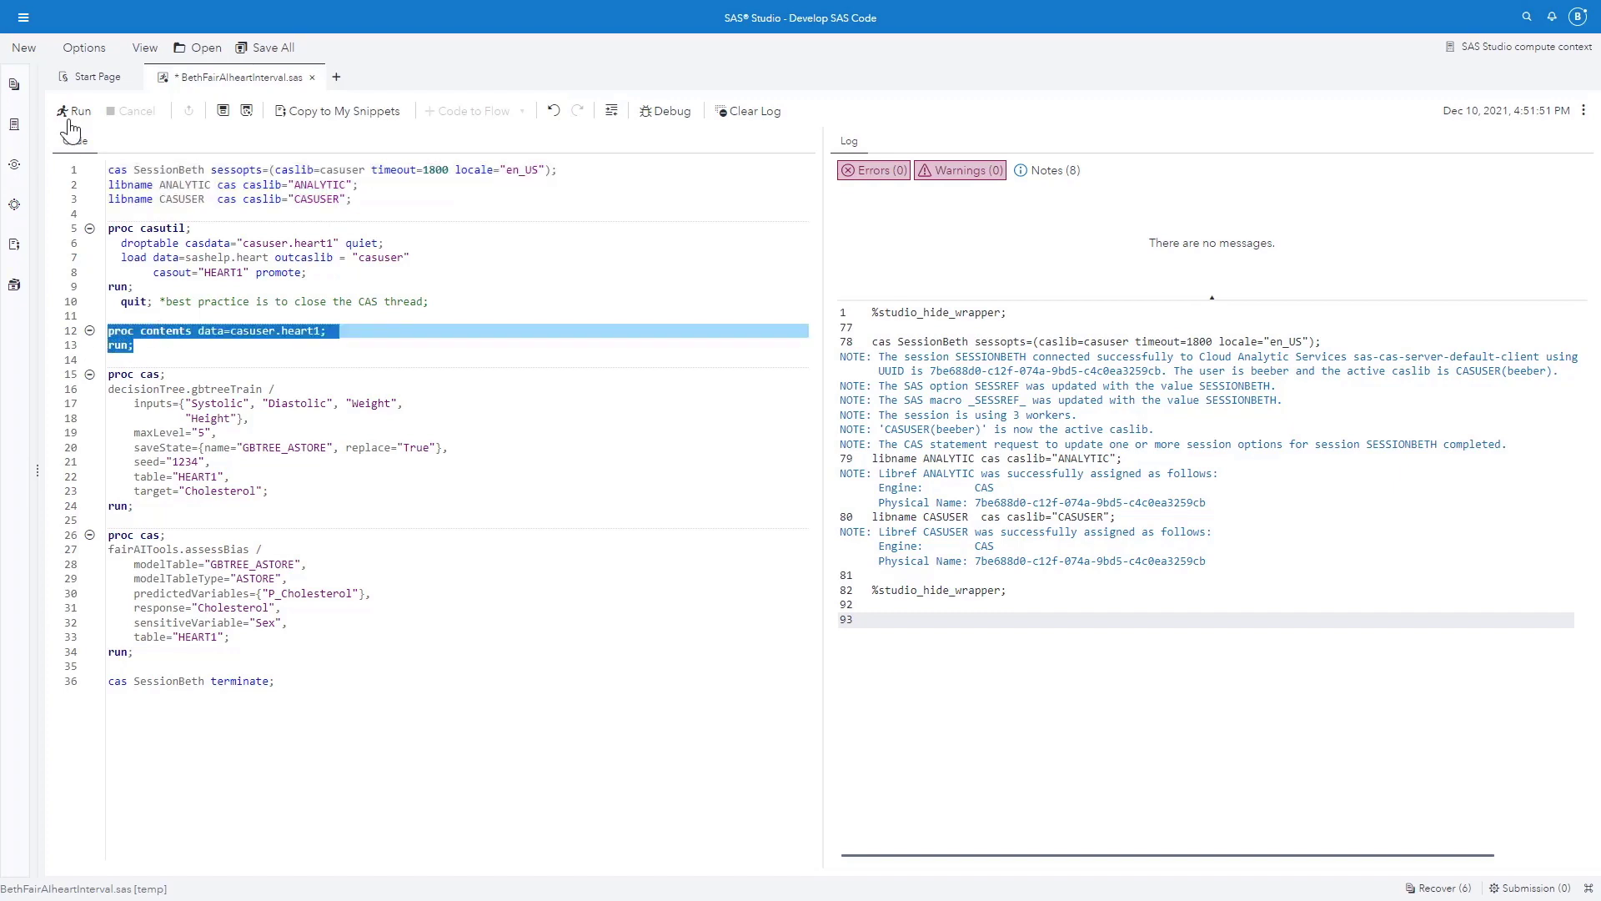
{"action": "left_click", "coordinate": [72, 119]}
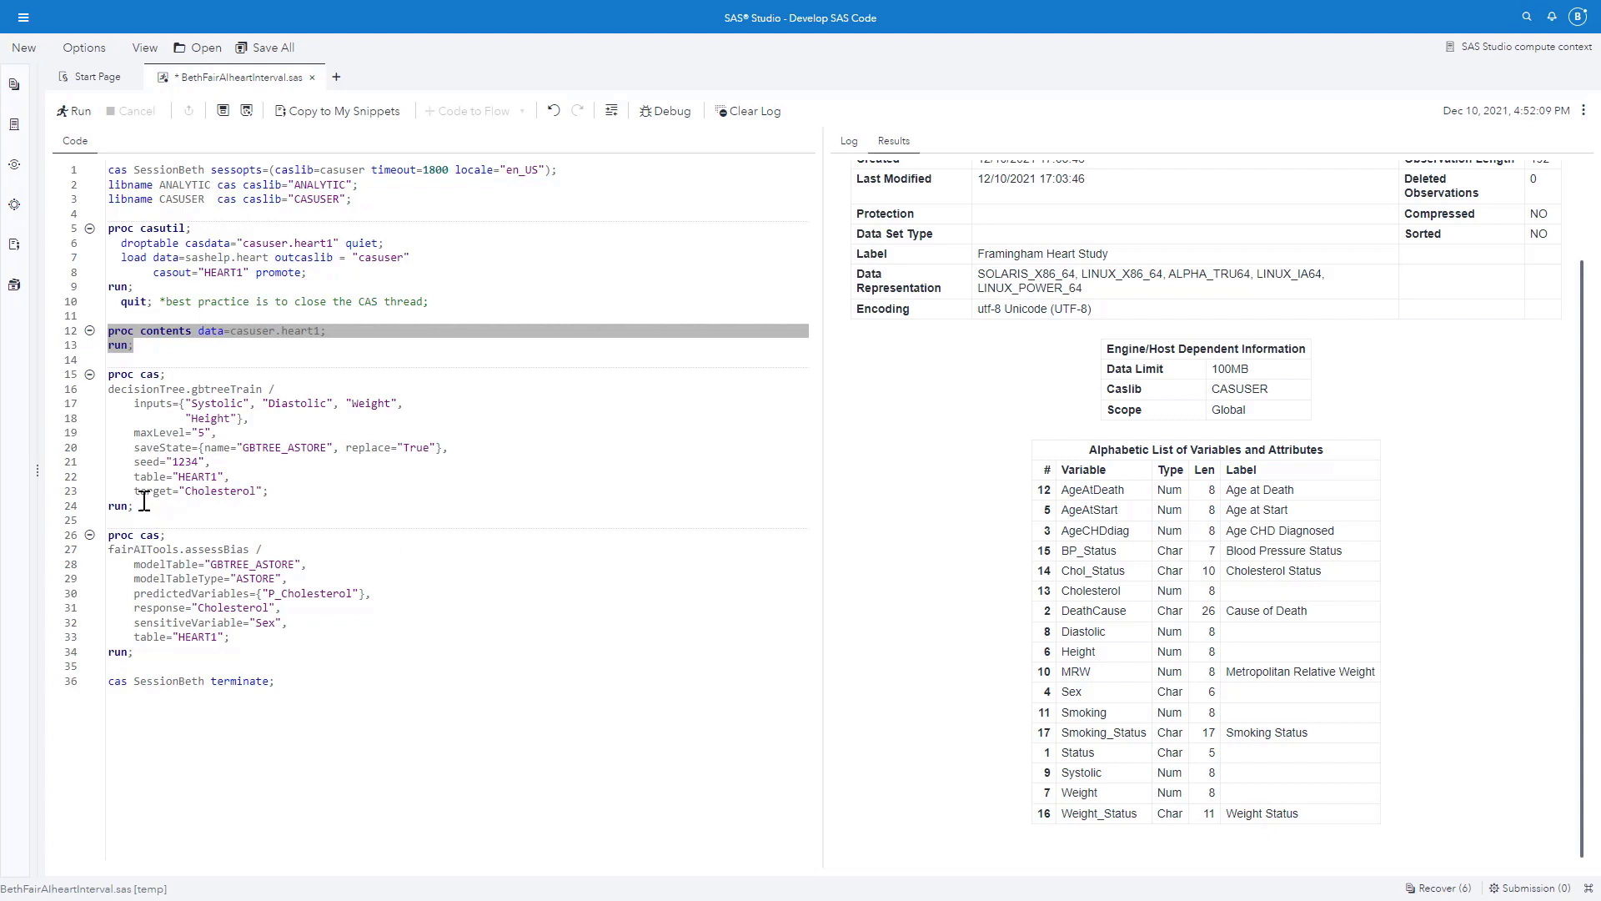
- Run the decisionTree.gbtreeTrain step to train 50 trees predicting Cholesterol on HEART1
{"action": "left_click_drag", "start_coordinate": [133, 506], "coordinate": [98, 381]}
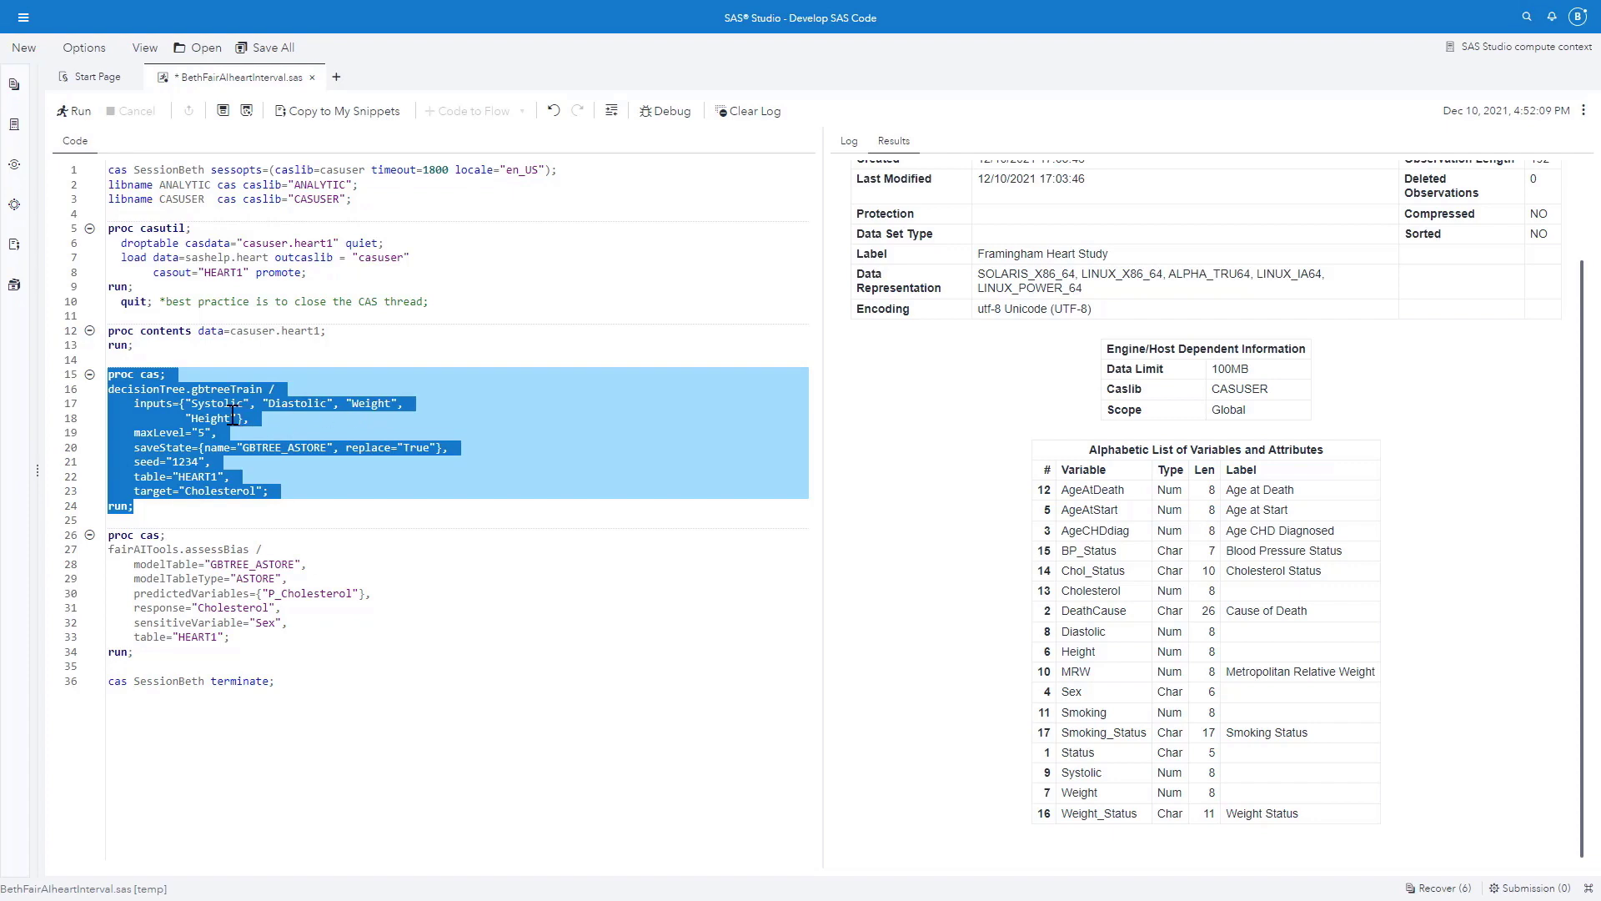
{"action": "left_click", "coordinate": [78, 111]}
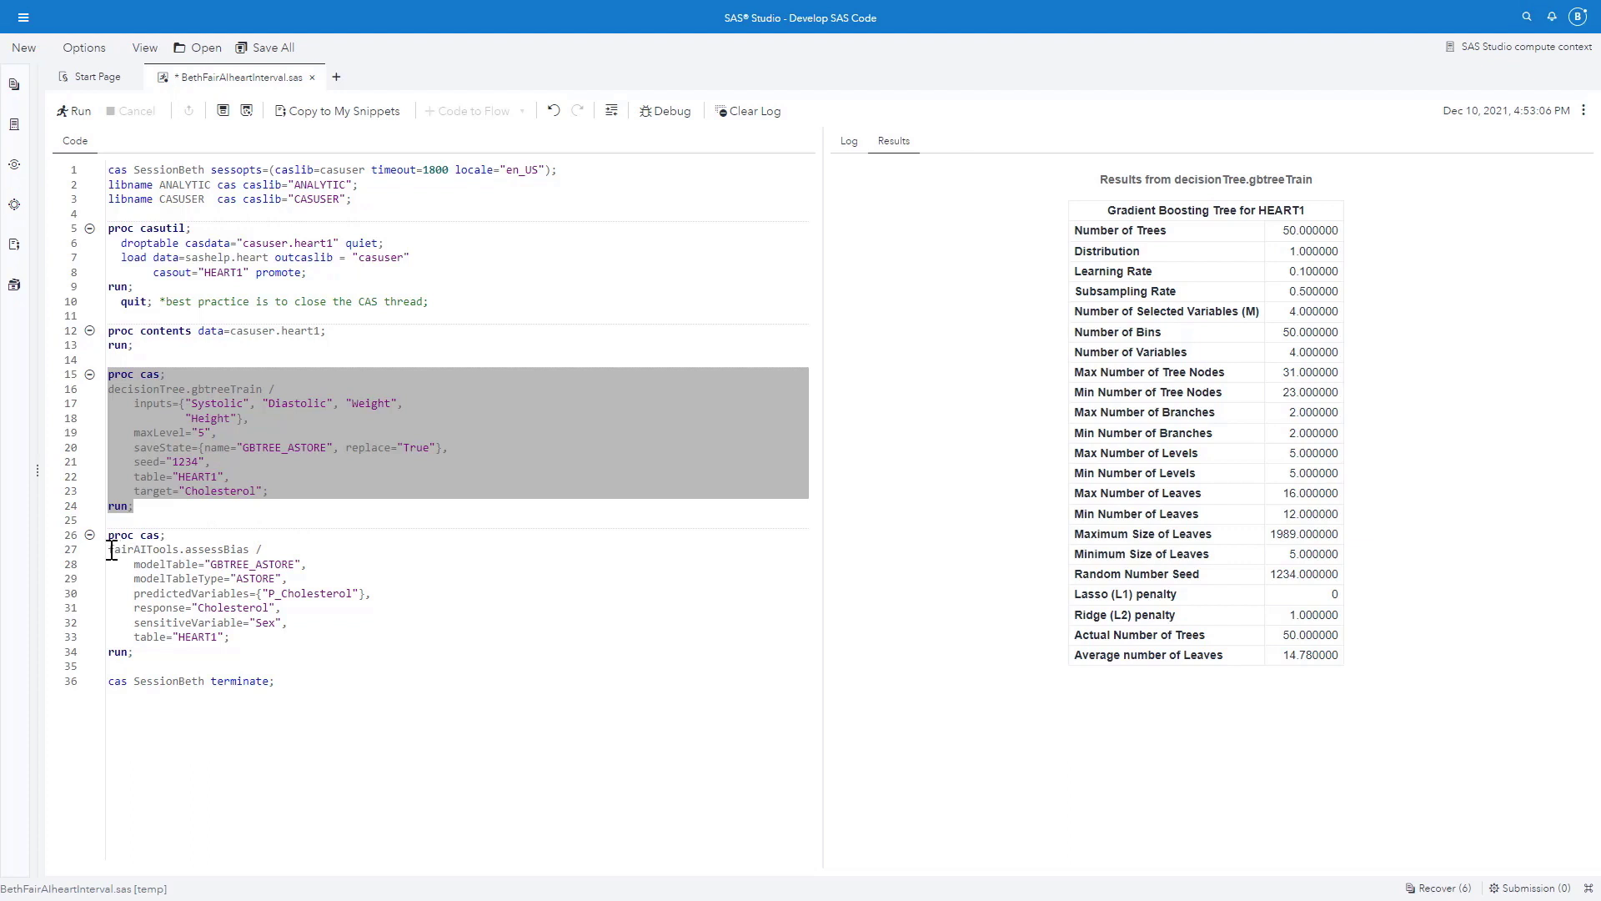
{"action": "left_click_drag", "start_coordinate": [111, 550], "coordinate": [251, 550]}
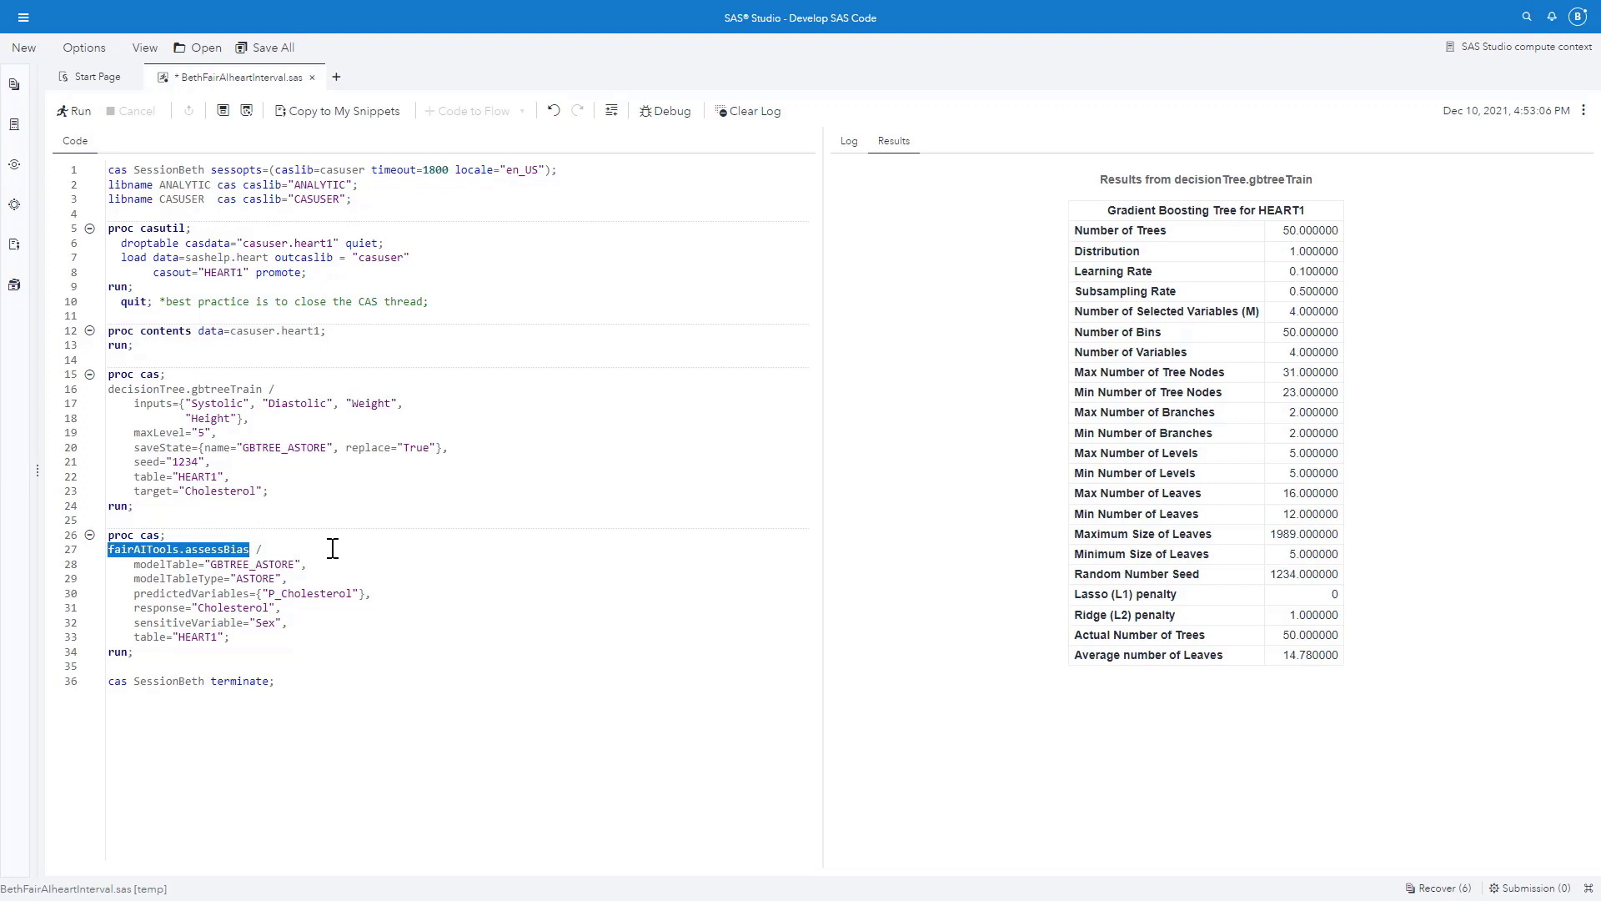
{"action": "double_click", "coordinate": [297, 564]}
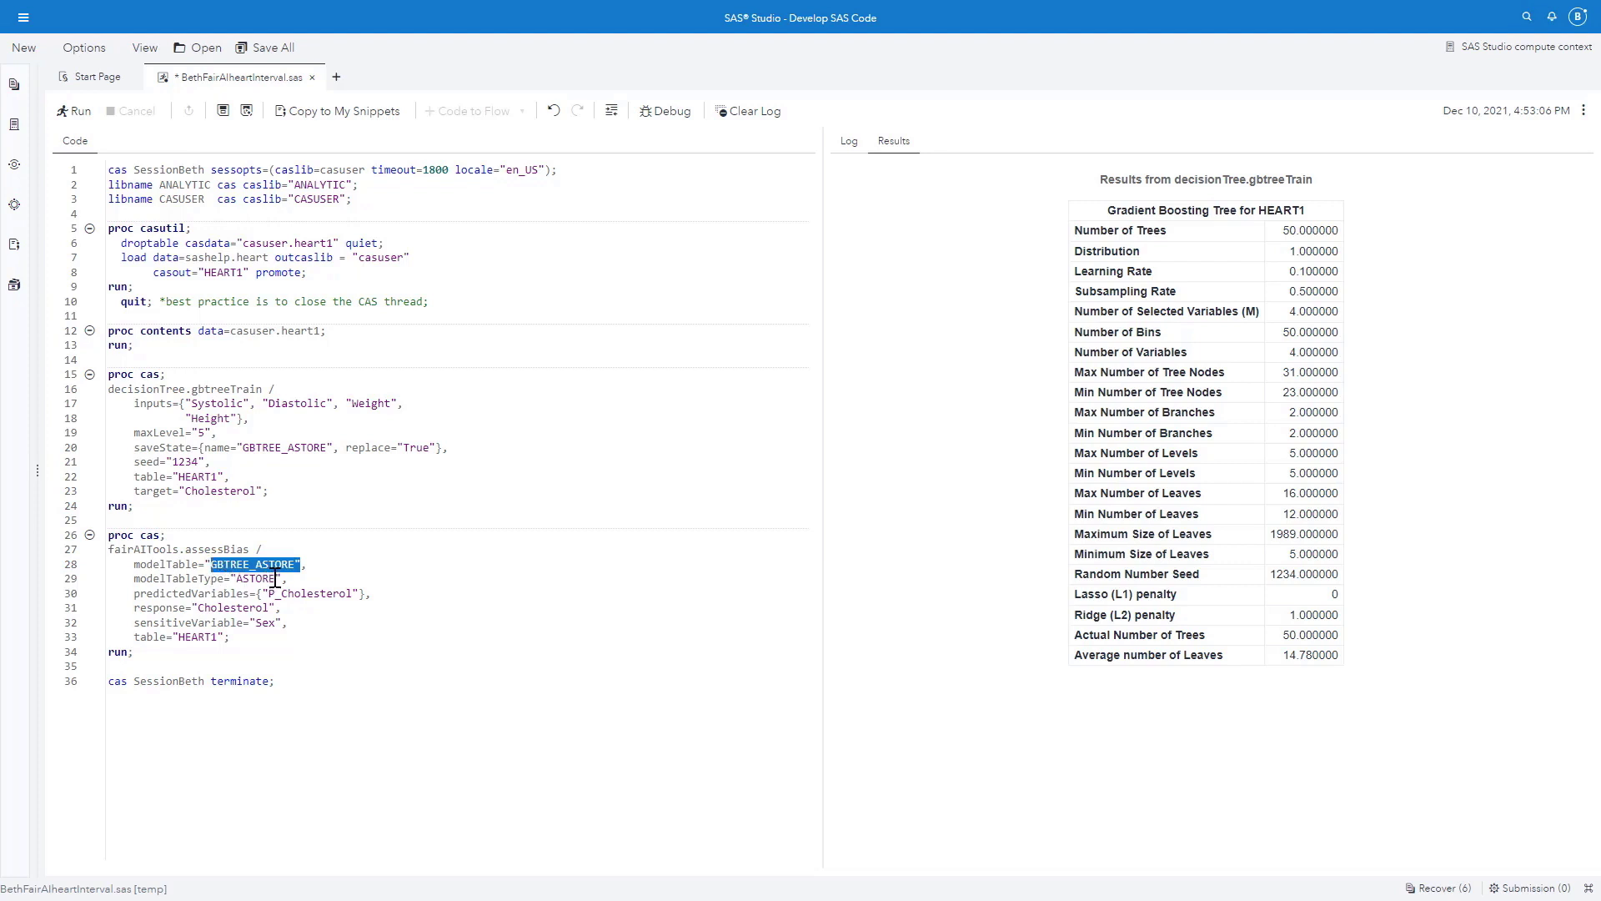
{"action": "left_click_drag", "start_coordinate": [275, 578], "coordinate": [232, 578]}
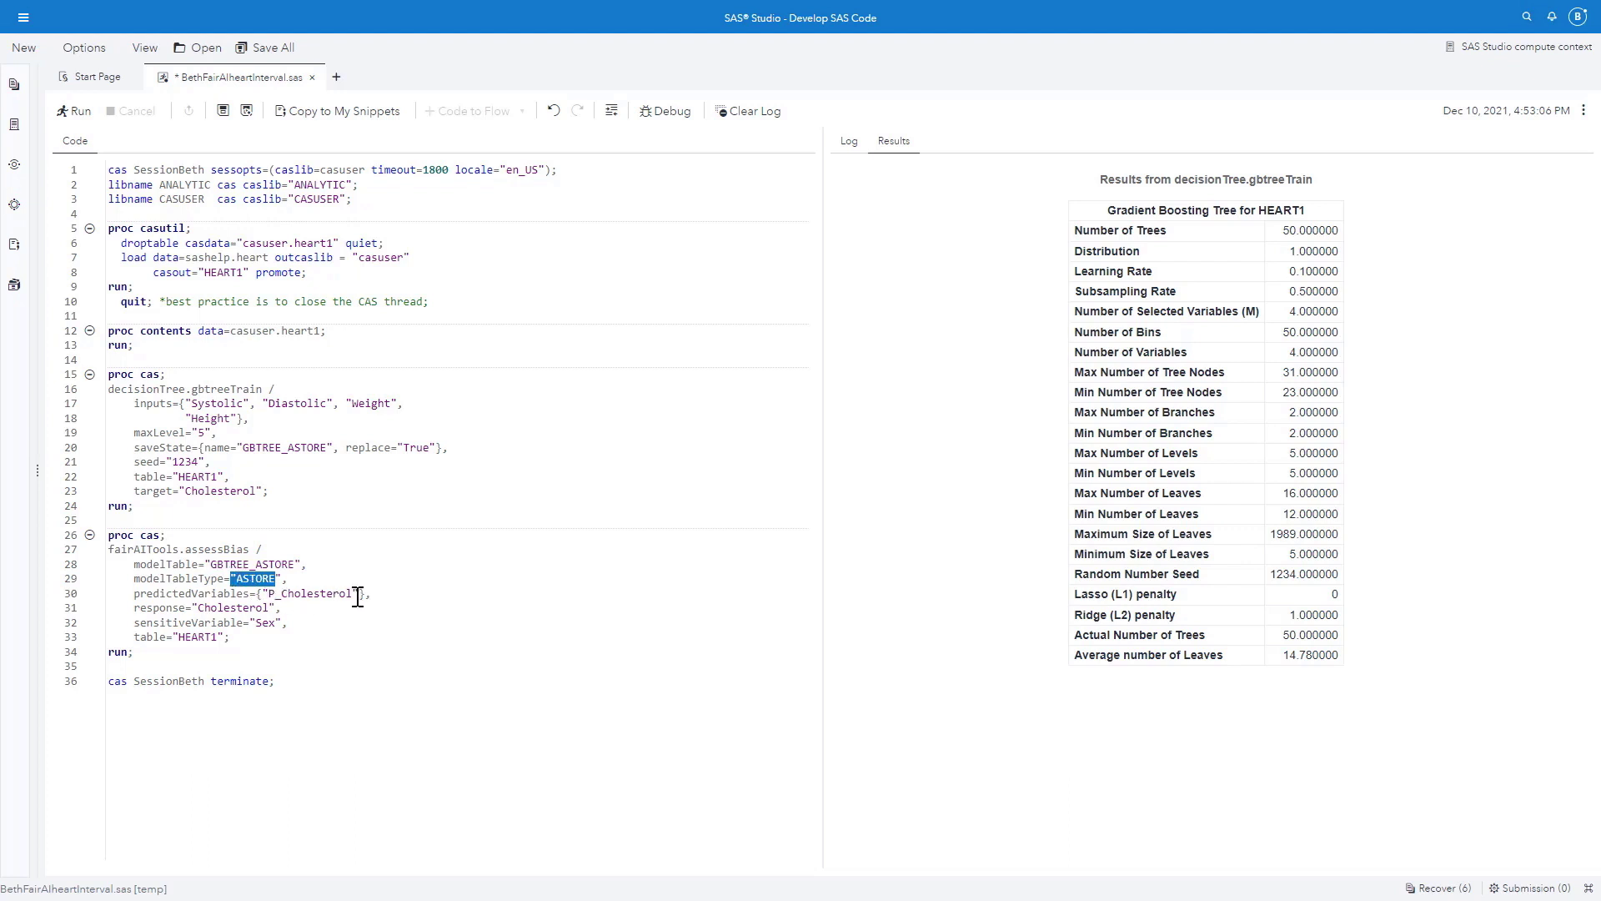
{"action": "left_click_drag", "start_coordinate": [353, 596], "coordinate": [265, 601]}
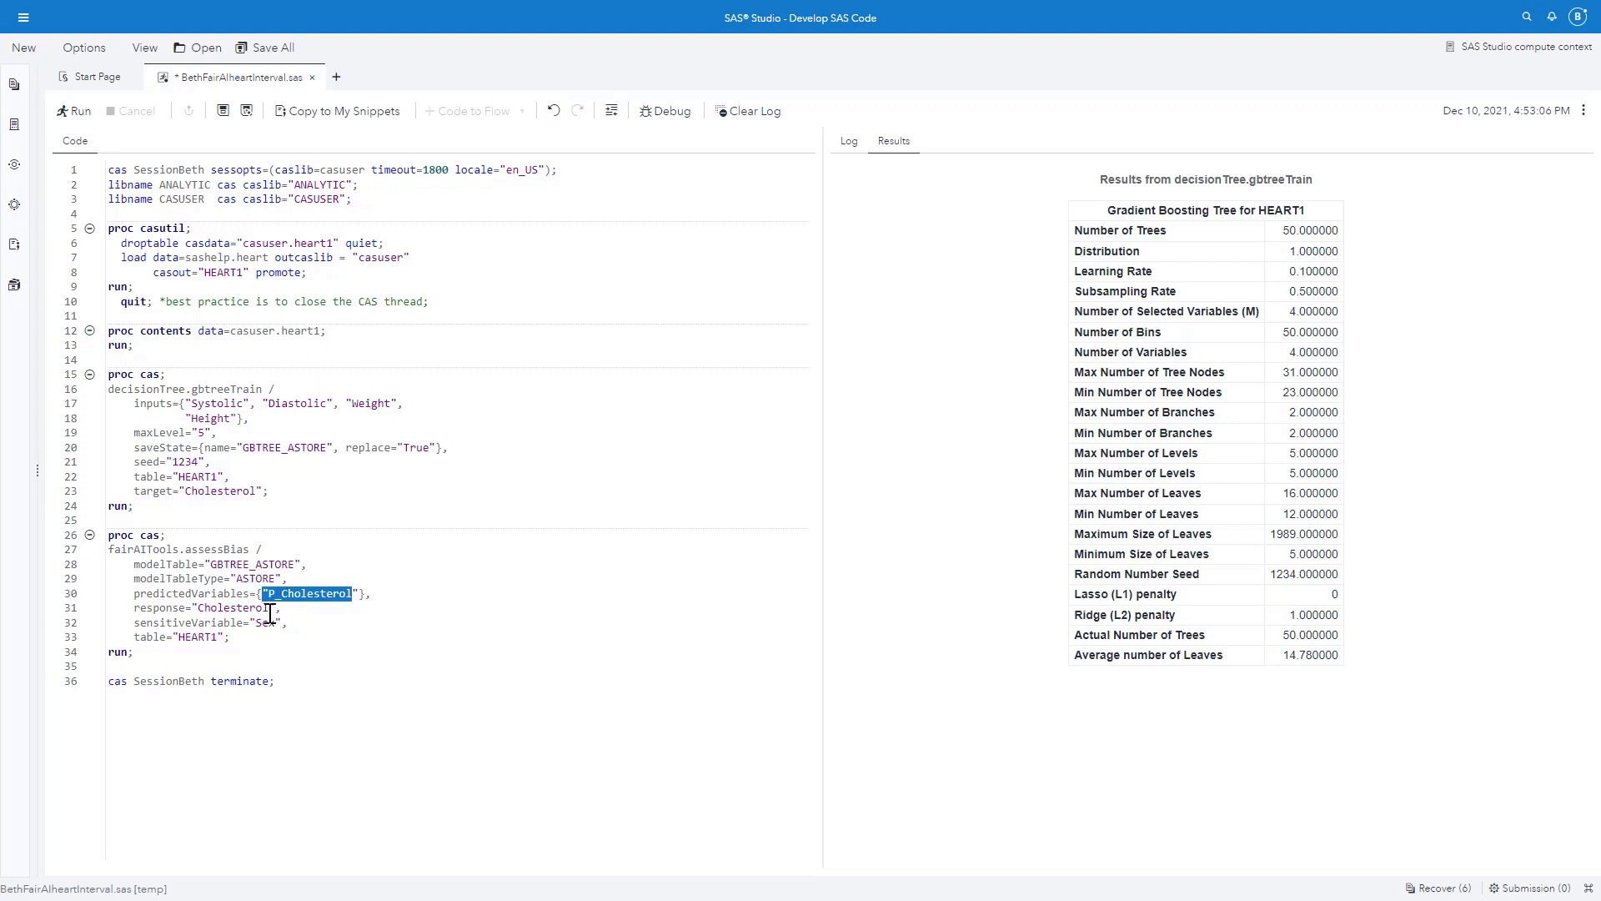
{"action": "left_click_drag", "start_coordinate": [270, 612], "coordinate": [200, 615]}
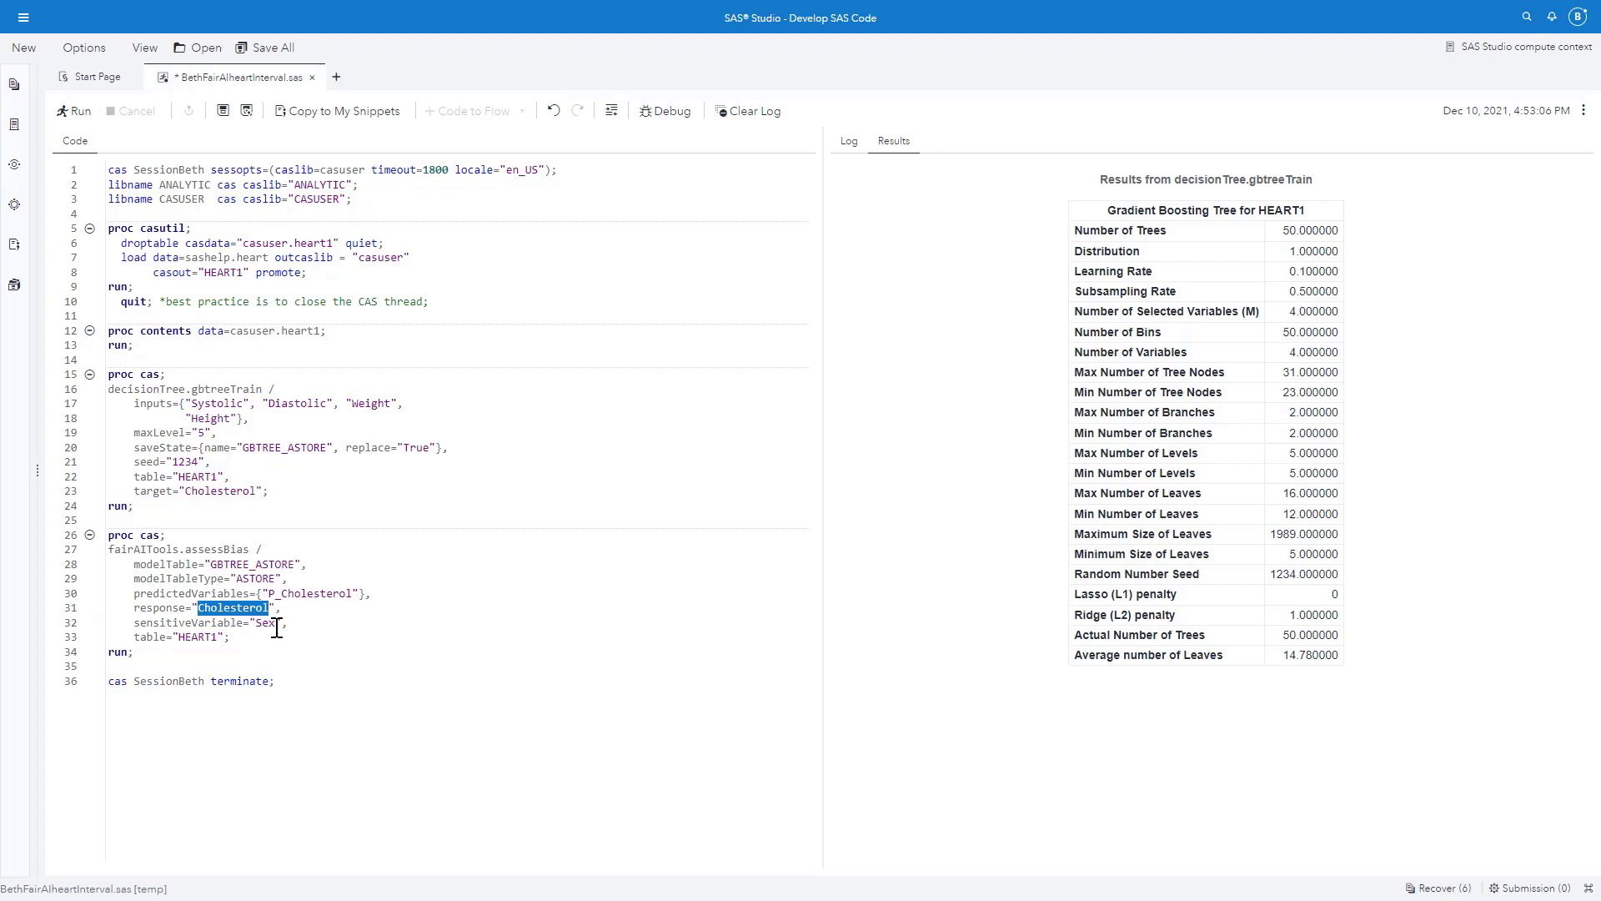
{"action": "left_click_drag", "start_coordinate": [276, 624], "coordinate": [254, 625]}
{"action": "mouse_move", "coordinate": [221, 638]}
{"action": "left_mouse_down"}
{"action": "mouse_move", "coordinate": [116, 609]}
{"action": "mouse_move", "coordinate": [110, 535]}
{"action": "left_mouse_up"}
{"action": "left_click", "coordinate": [78, 111]}
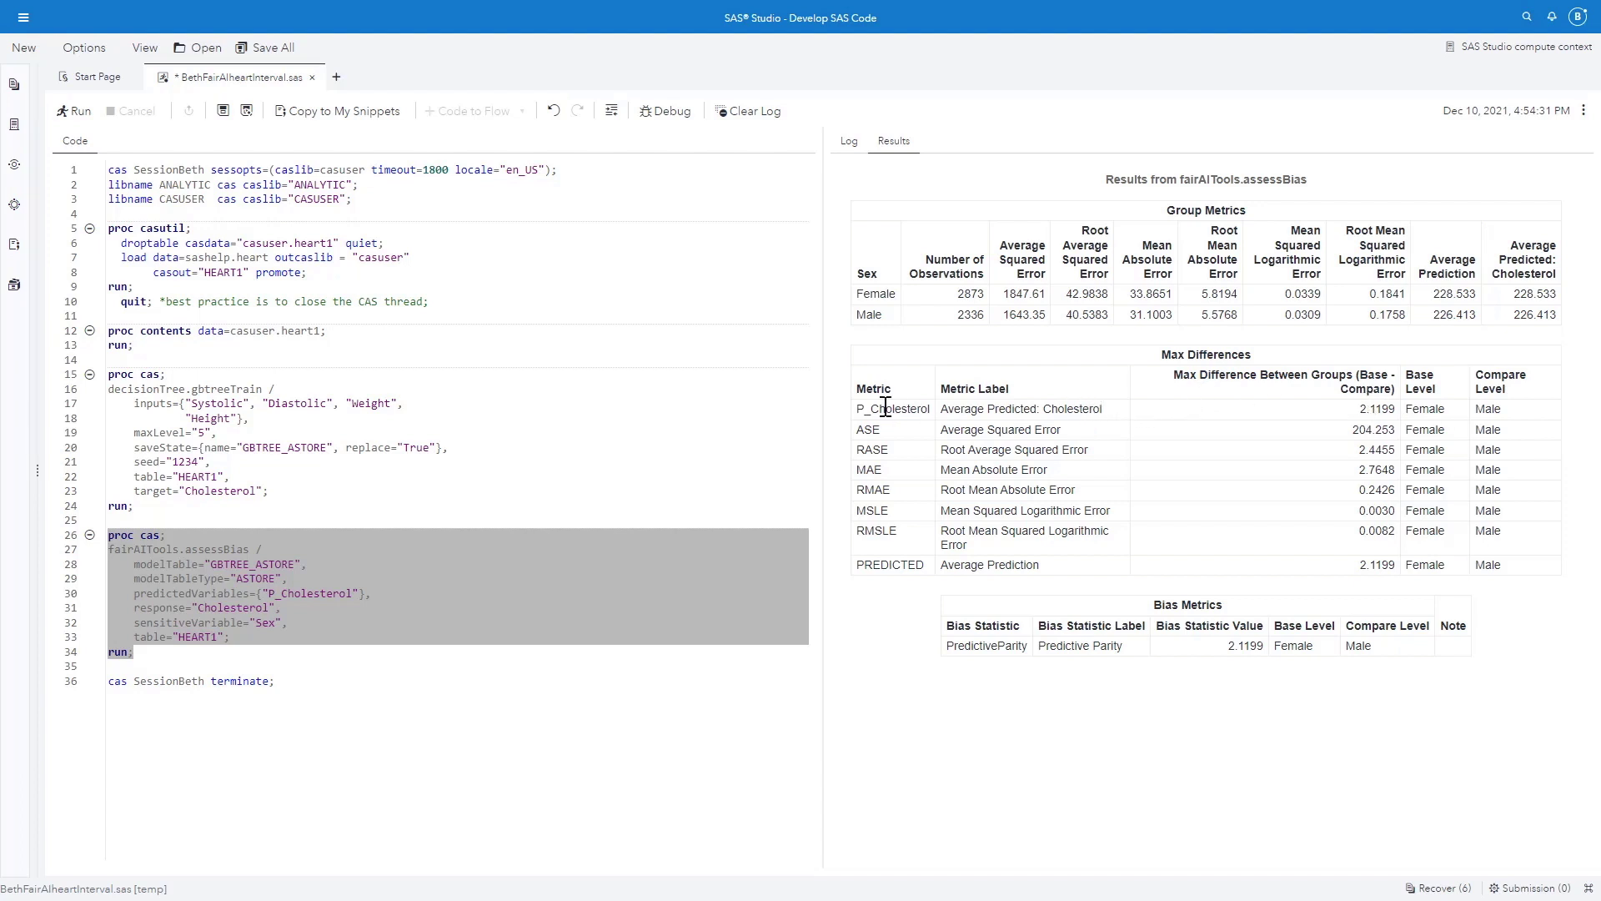
{"action": "double_click", "coordinate": [1363, 409]}
{"action": "left_click_drag", "start_coordinate": [1354, 430], "coordinate": [1396, 432]}
{"action": "left_click", "coordinate": [1008, 294]}
{"action": "left_click_drag", "start_coordinate": [1011, 295], "coordinate": [1048, 295]}
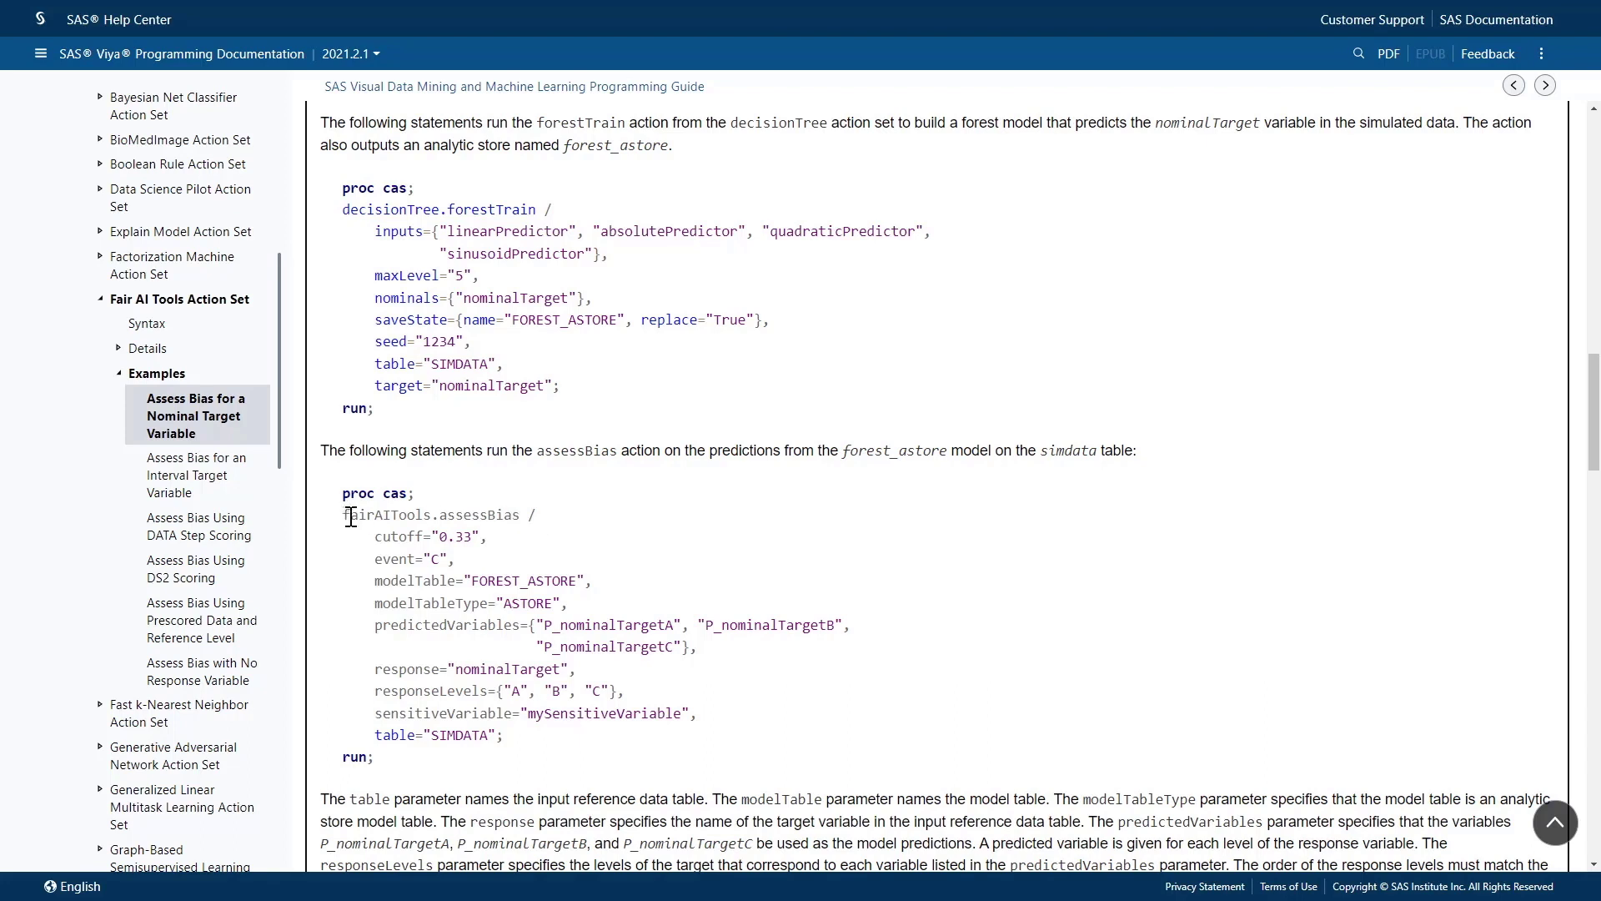
- Highlight fairAITools.assessBias in the nominal-target CASL example
{"action": "left_click_drag", "start_coordinate": [342, 514], "coordinate": [522, 514]}
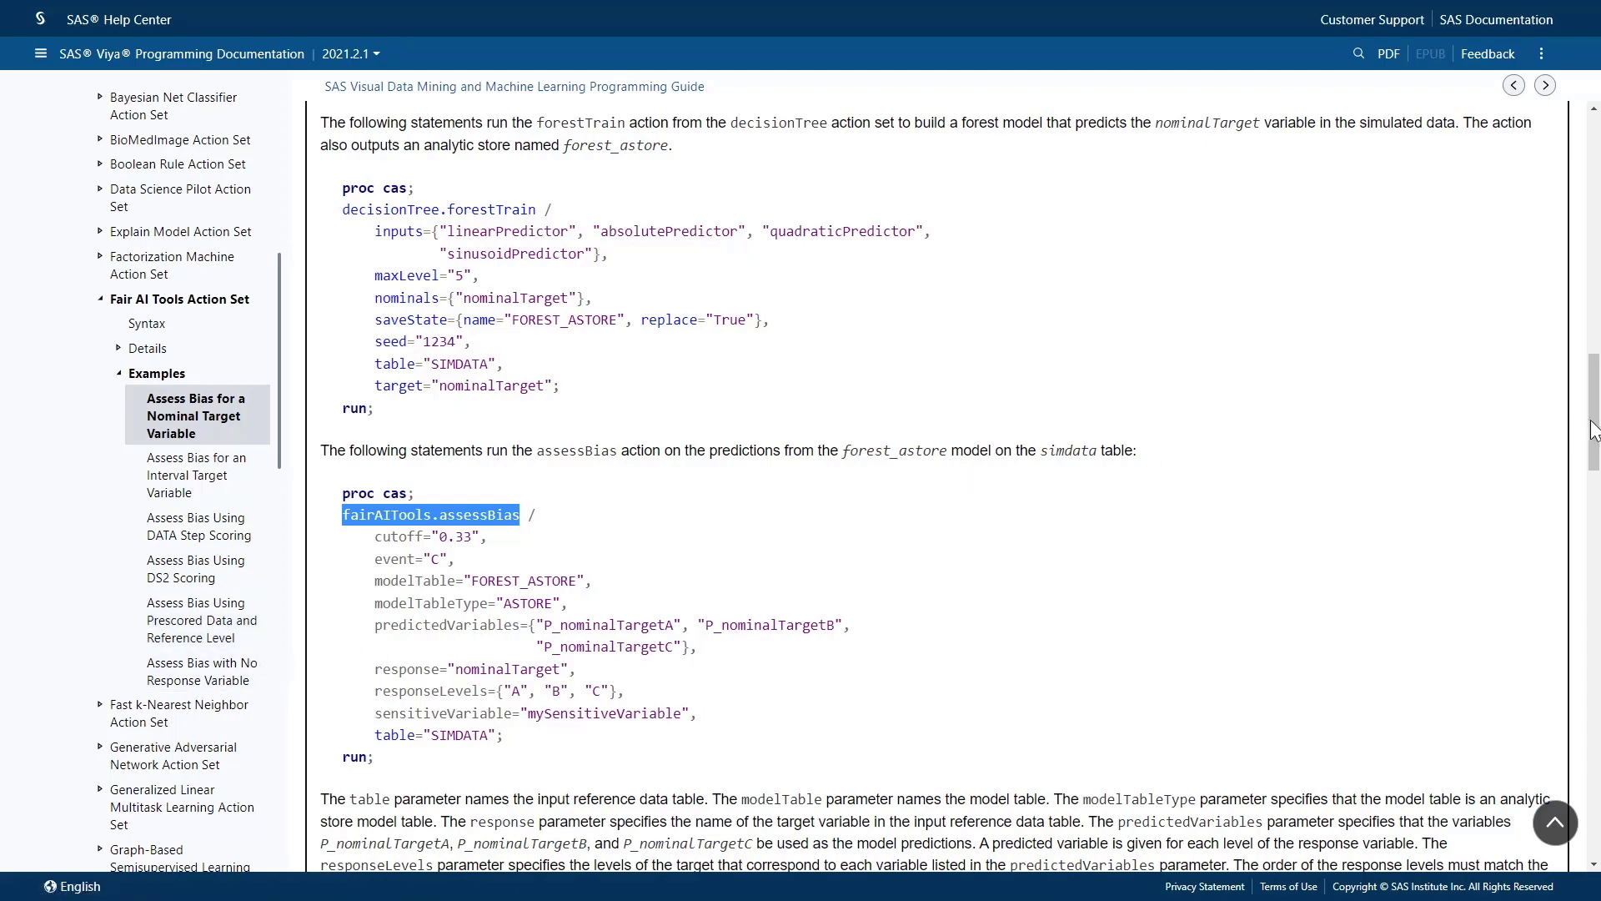
{"action": "scroll", "coordinate": [1594, 425], "scroll_direction": "up", "scroll_amount": 1}
- View the nominal-target assessBias example in Lua, Python and then R versions
{"action": "left_click_drag", "start_coordinate": [1594, 395], "coordinate": [1594, 150]}
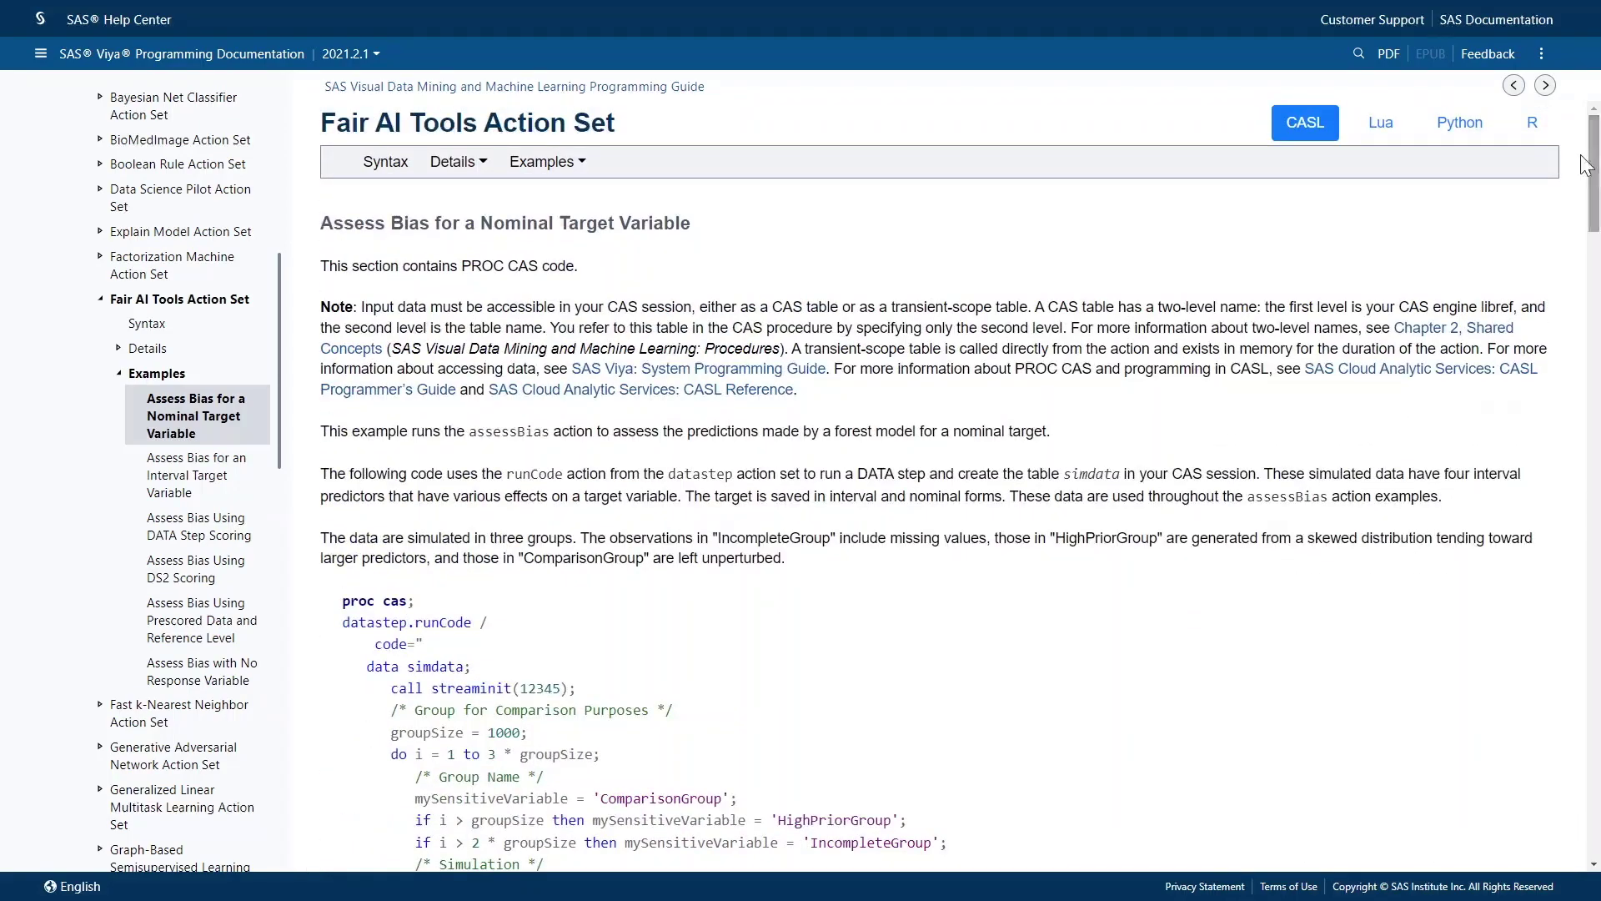
{"action": "left_click", "coordinate": [1377, 131]}
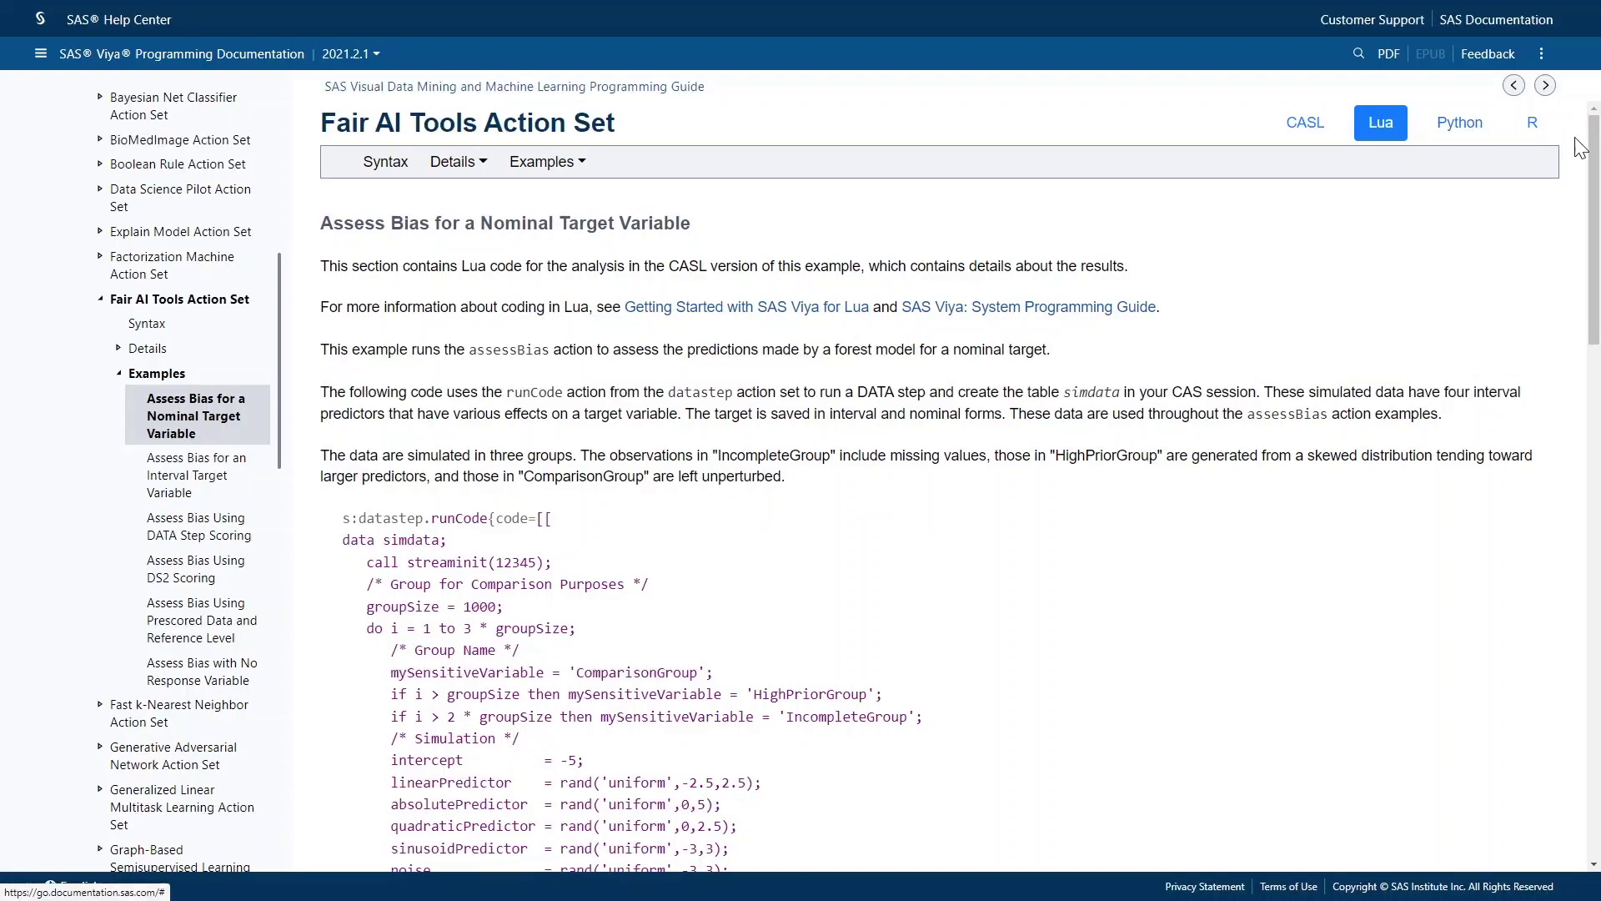
{"action": "left_click_drag", "start_coordinate": [1594, 147], "coordinate": [1573, 601]}
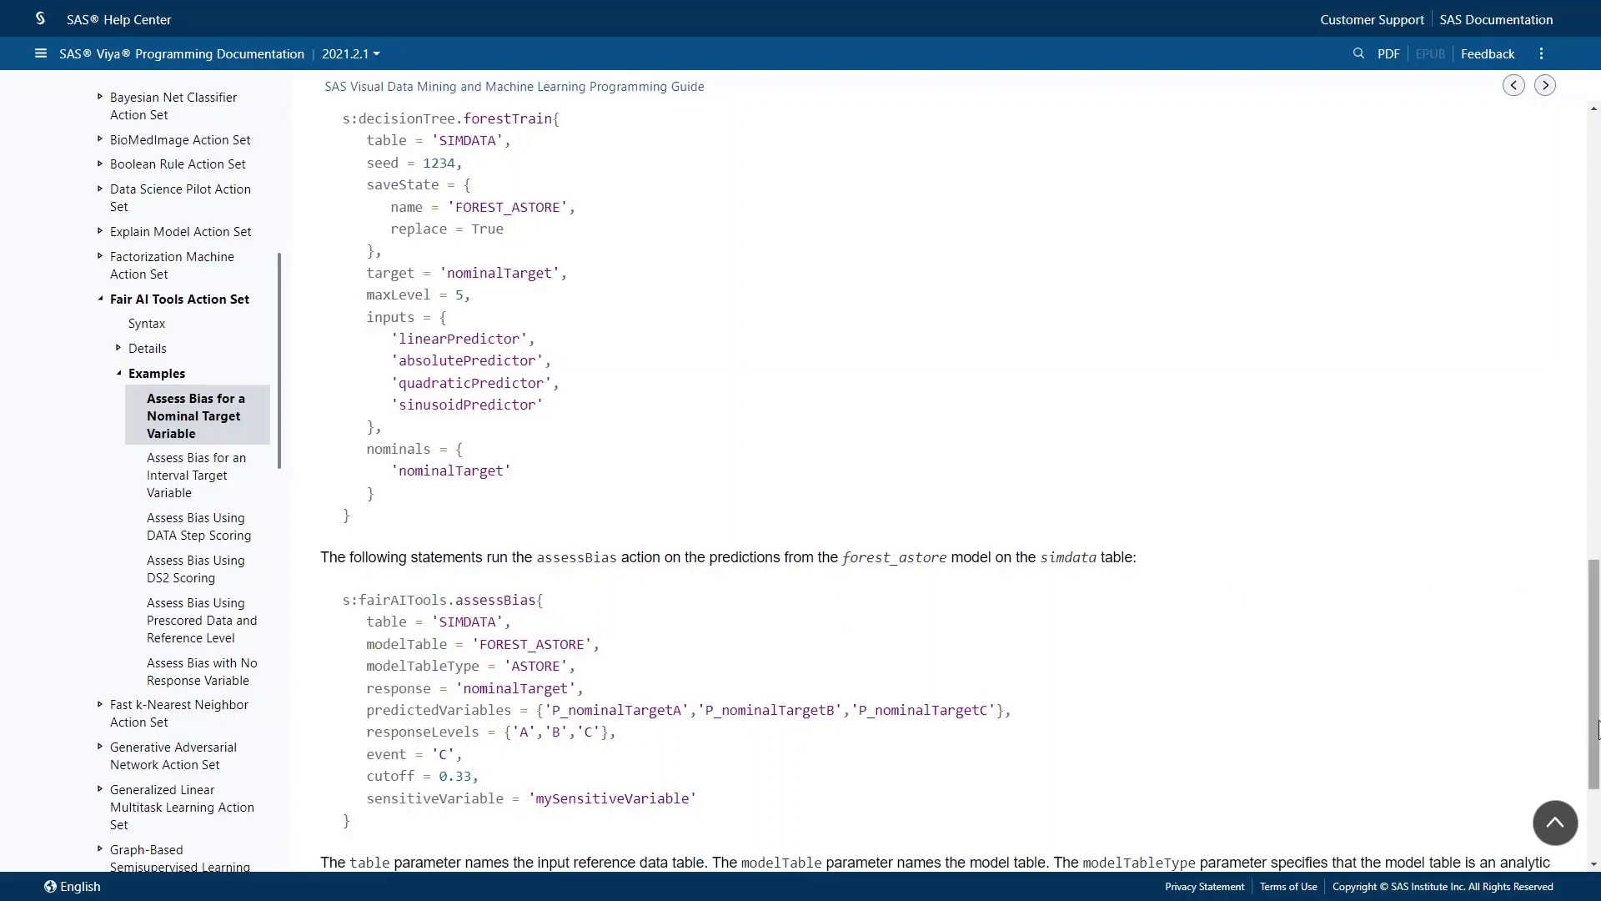
{"action": "left_click_drag", "start_coordinate": [1598, 726], "coordinate": [1599, 275]}
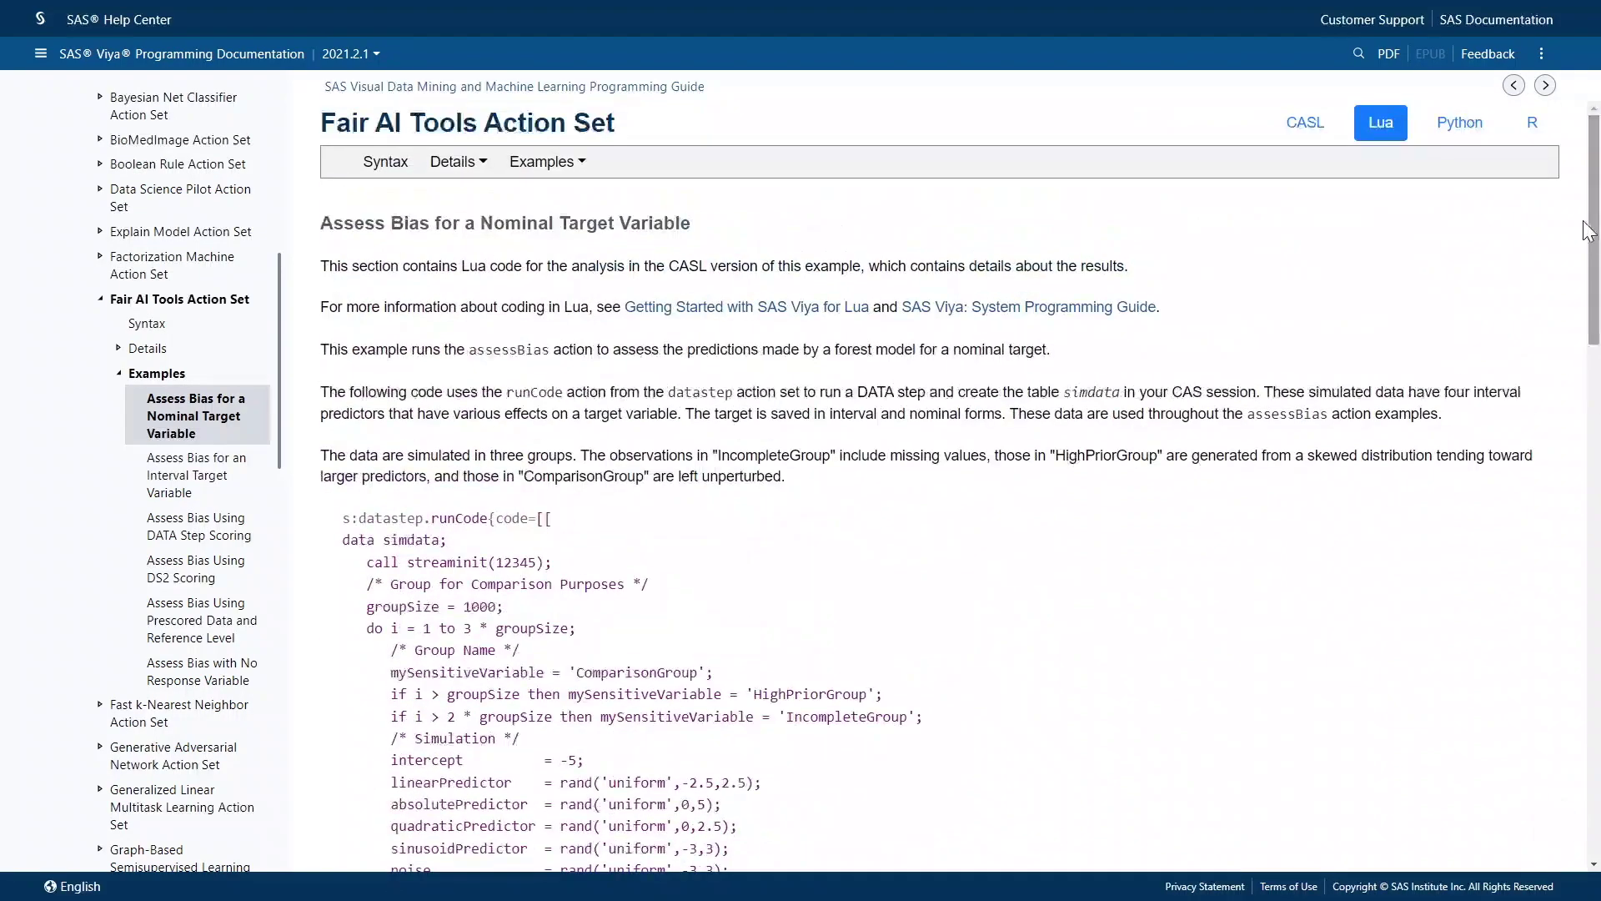
{"action": "left_click", "coordinate": [1460, 122]}
{"action": "mouse_move", "coordinate": [1591, 188]}
{"action": "left_mouse_down"}
{"action": "mouse_move", "coordinate": [1570, 663]}
{"action": "mouse_move", "coordinate": [1593, 125]}
{"action": "left_mouse_up"}
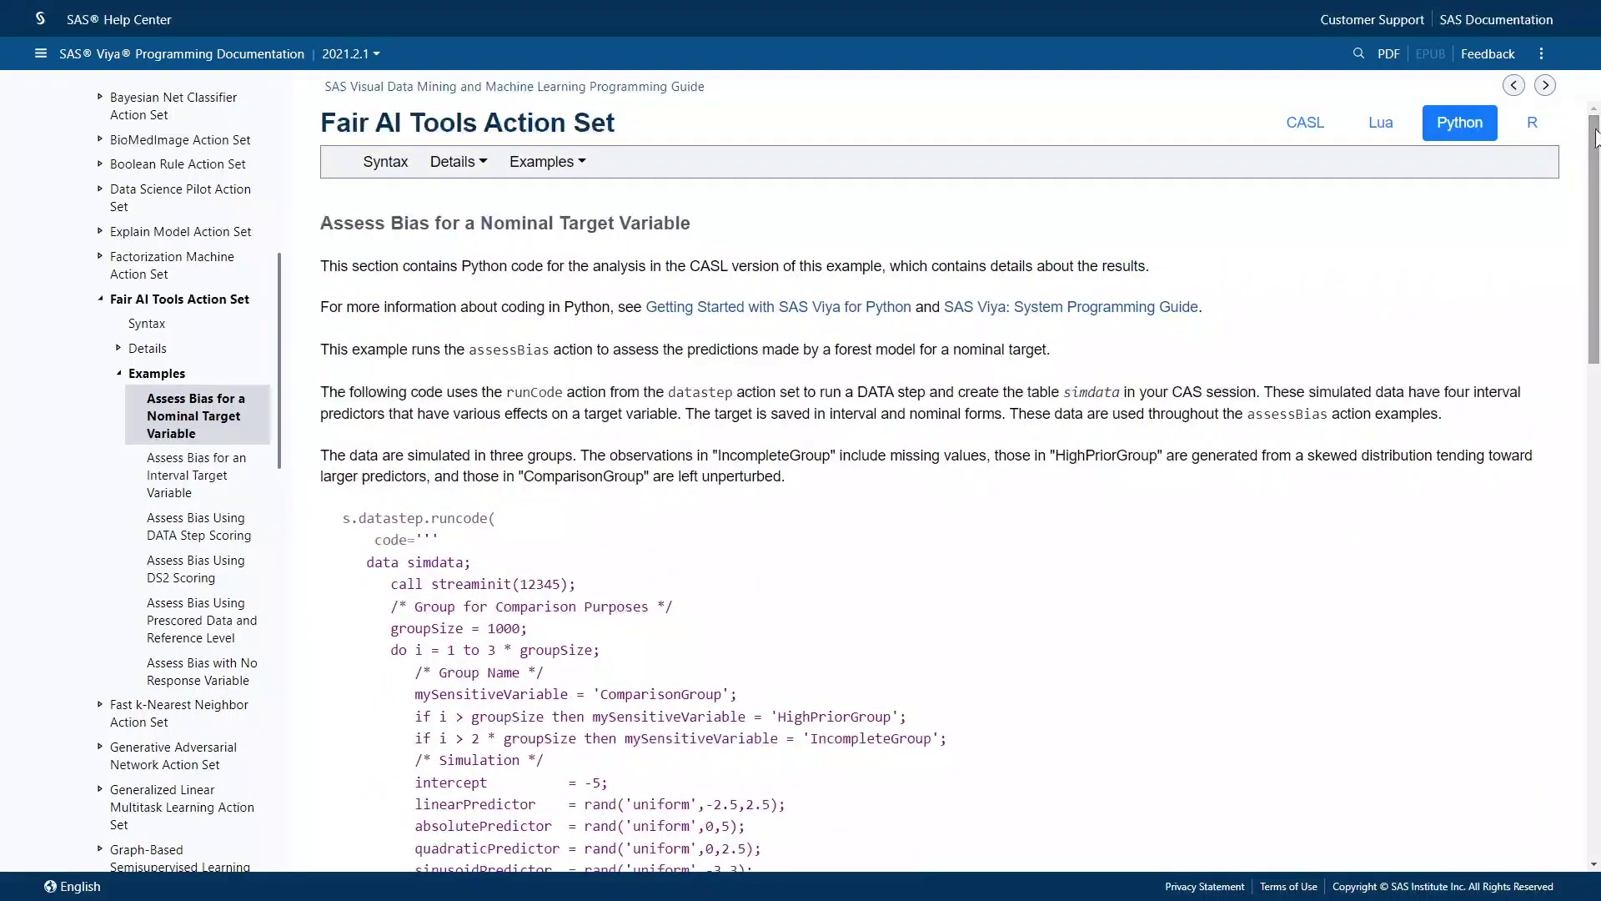
{"action": "left_click", "coordinate": [1542, 126]}
{"action": "left_click_drag", "start_coordinate": [1594, 189], "coordinate": [1545, 704]}
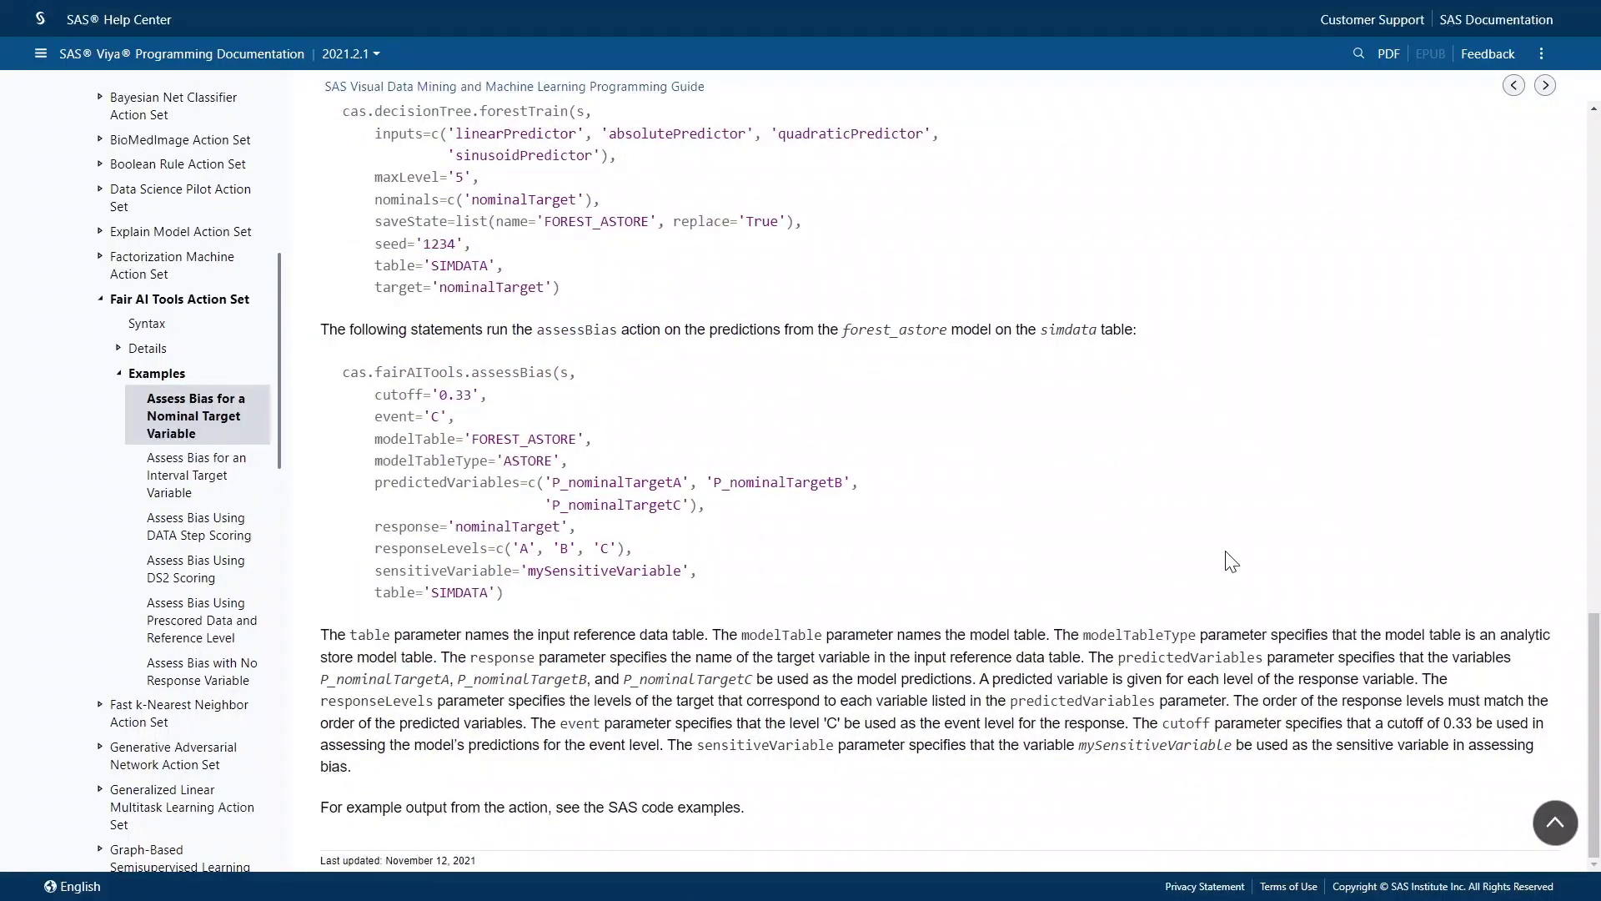